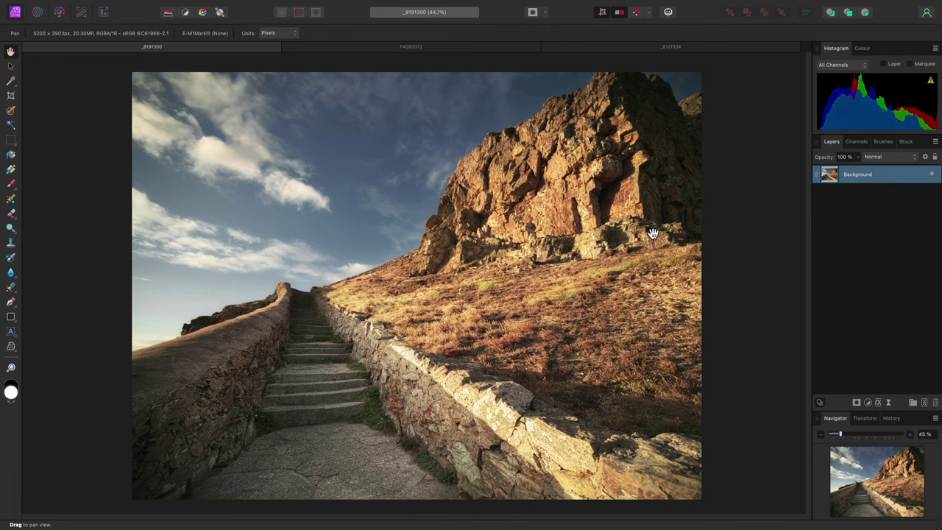
# Step: Browse the Layer menu to New Live Filter Layer > Sharpen on the stairway photo
pyautogui.click(305, 6)
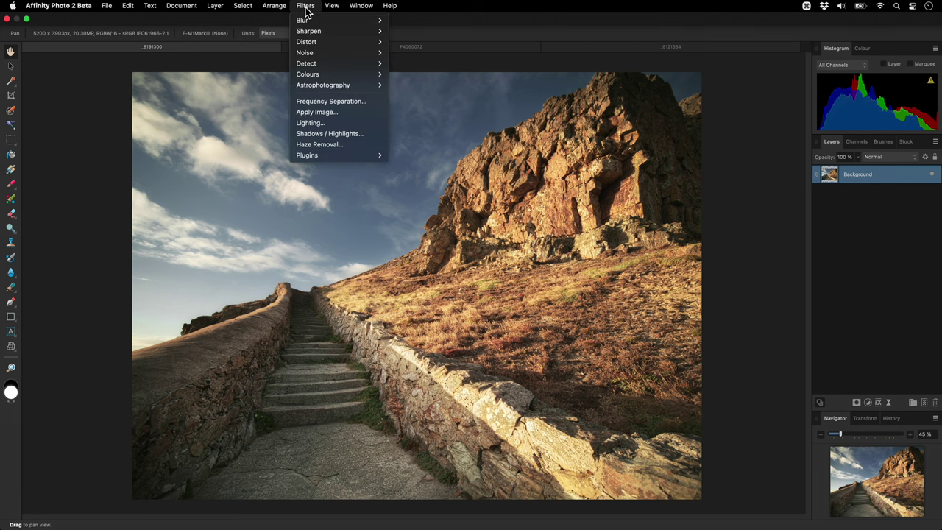
pyautogui.moveTo(353, 31)
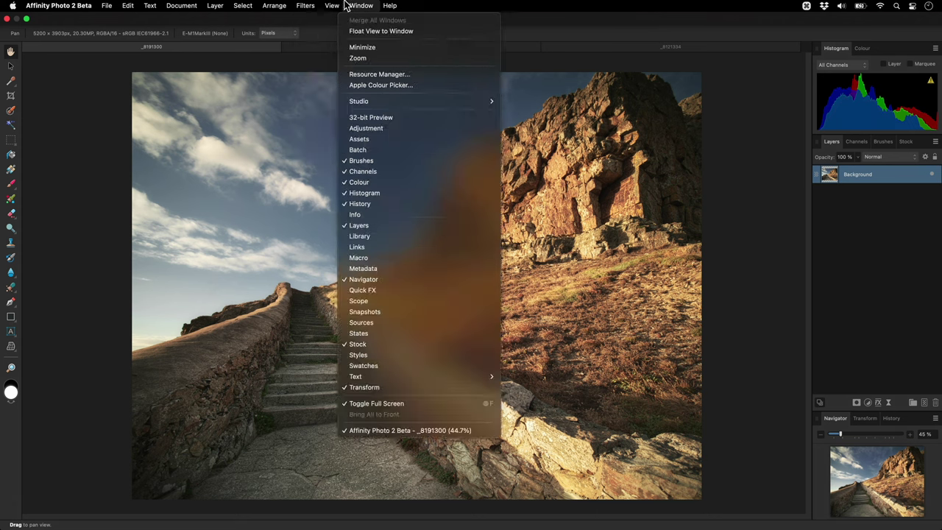
pyautogui.moveTo(217, 6)
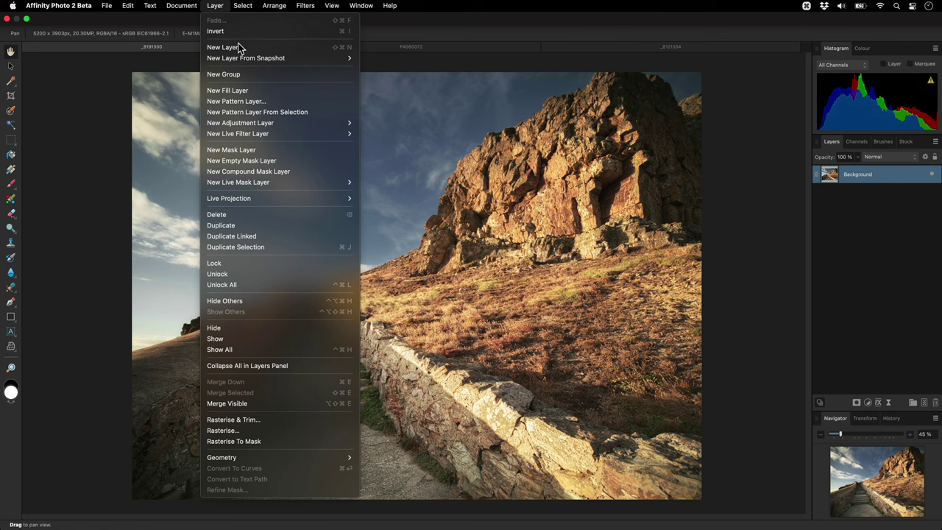
pyautogui.moveTo(297, 139)
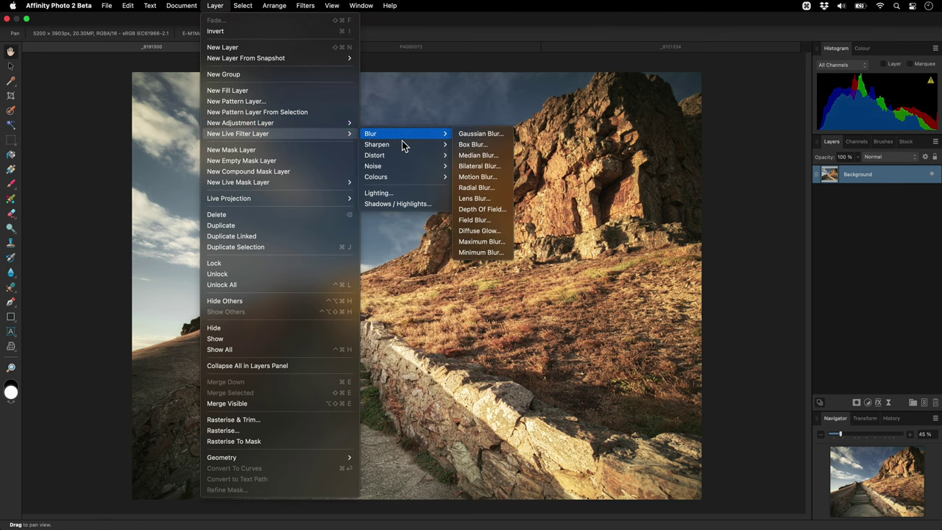
pyautogui.moveTo(413, 145)
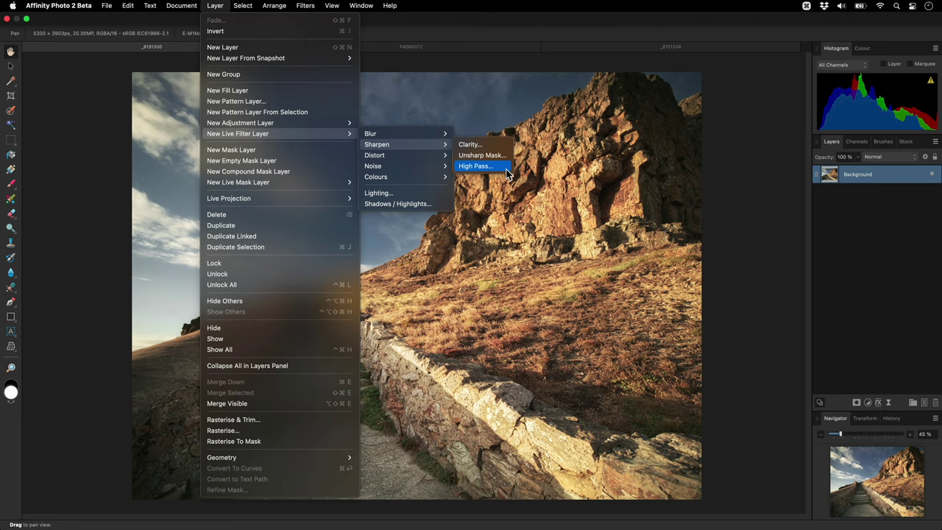
# Step: Add a Live High Pass layer and drag its Radius slider up to 100 px
pyautogui.click(475, 166)
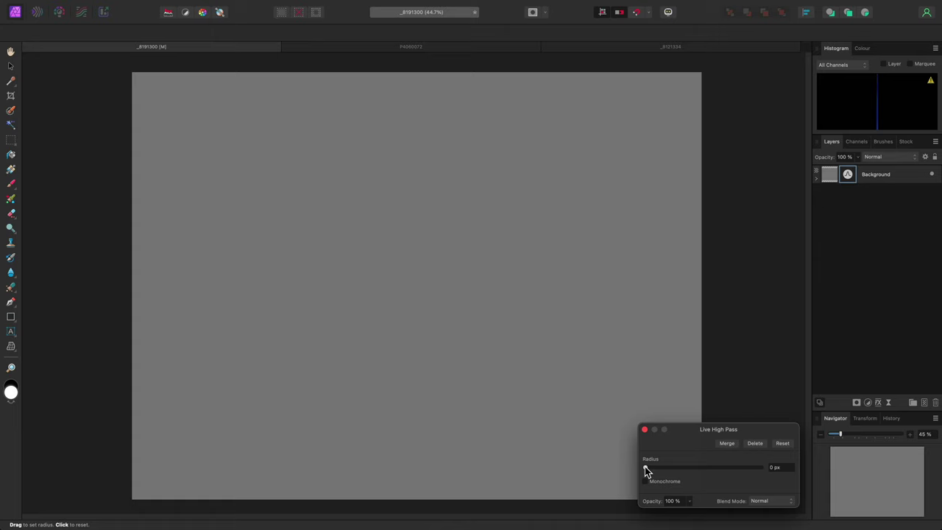
pyautogui.moveTo(644, 468); pyautogui.dragTo(688, 476)
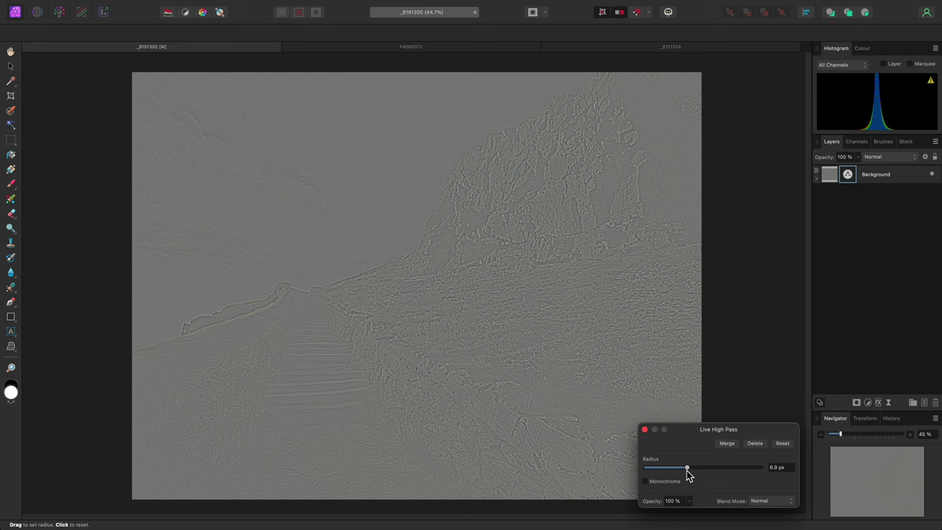
pyautogui.moveTo(686, 474); pyautogui.dragTo(759, 470)
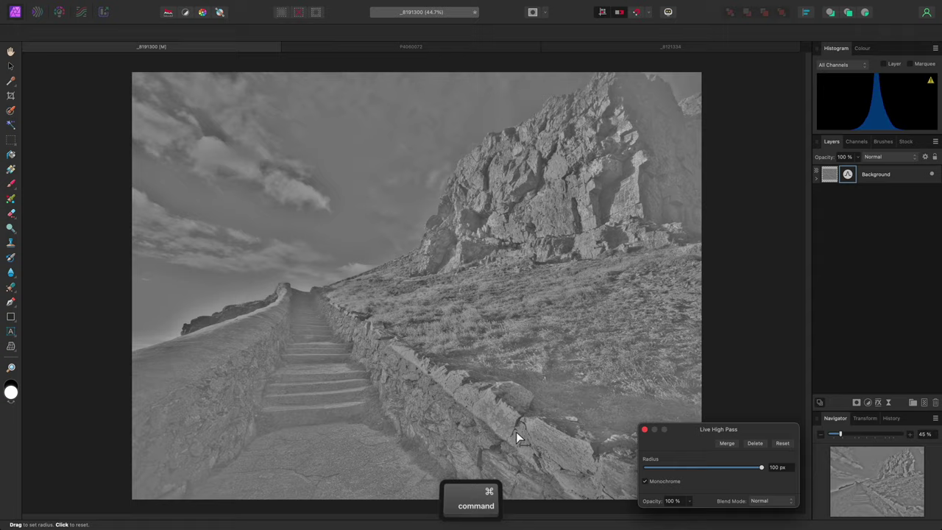
# Step: Zoom to 200%, set the High Pass radius to 2 px, and blend it as Linear Light
pyautogui.press('super+2')
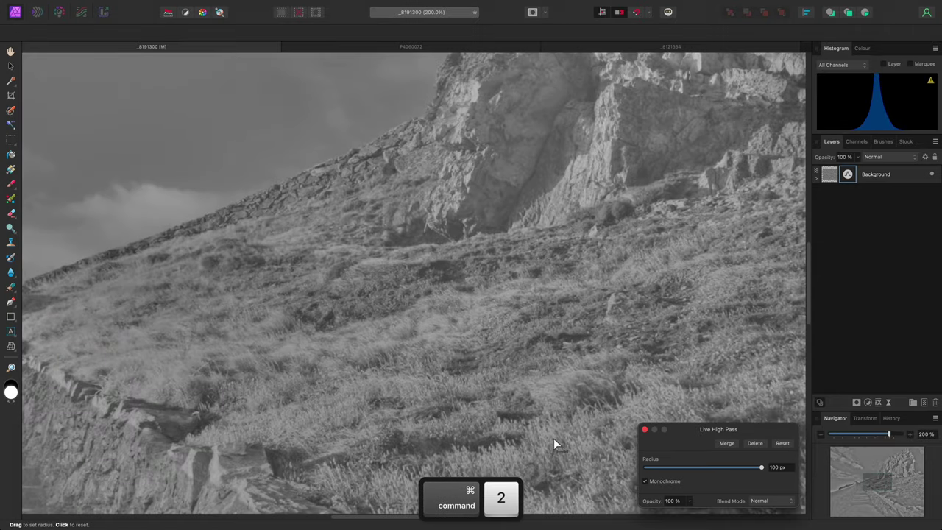
pyautogui.click(783, 468)
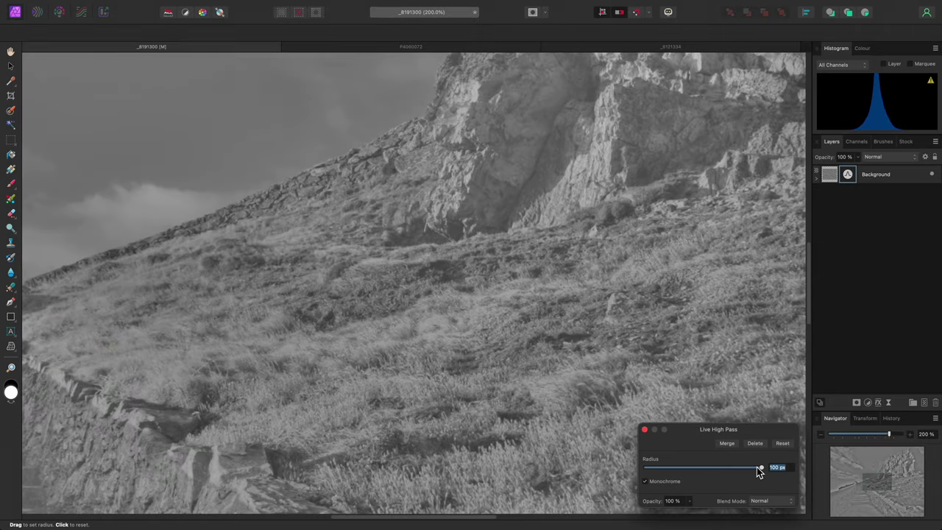
pyautogui.write('2')
pyautogui.press('Return')
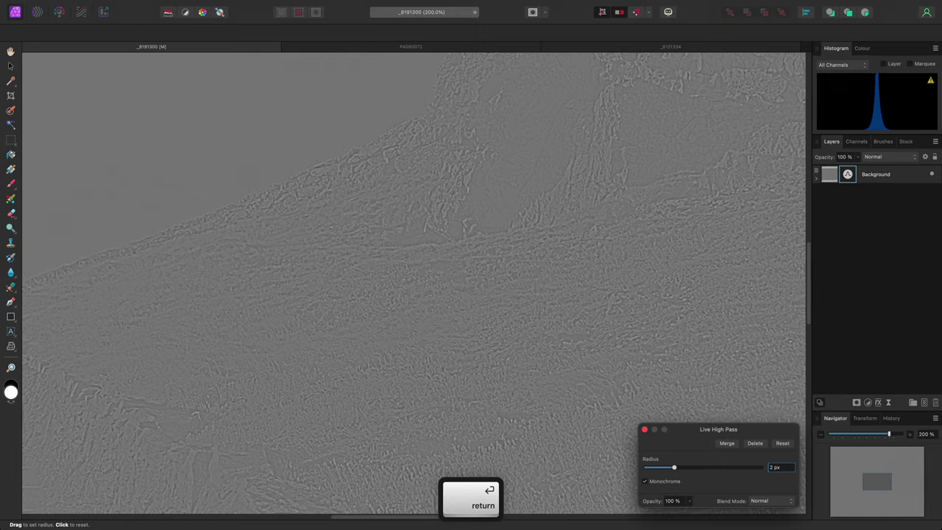
pyautogui.click(778, 503)
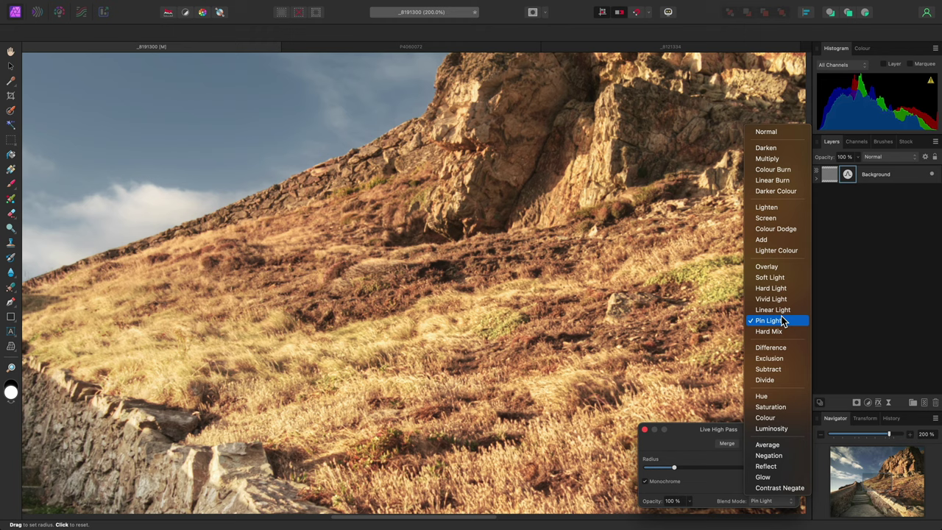
pyautogui.click(783, 310)
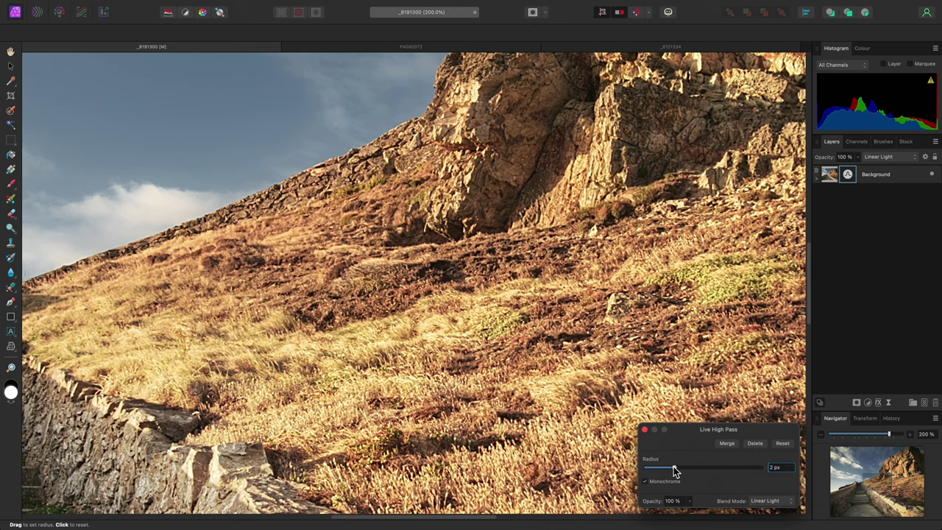
# Step: Drag the High Pass radius up, then settle on 48.9 px
pyautogui.moveTo(675, 471); pyautogui.dragTo(719, 479)
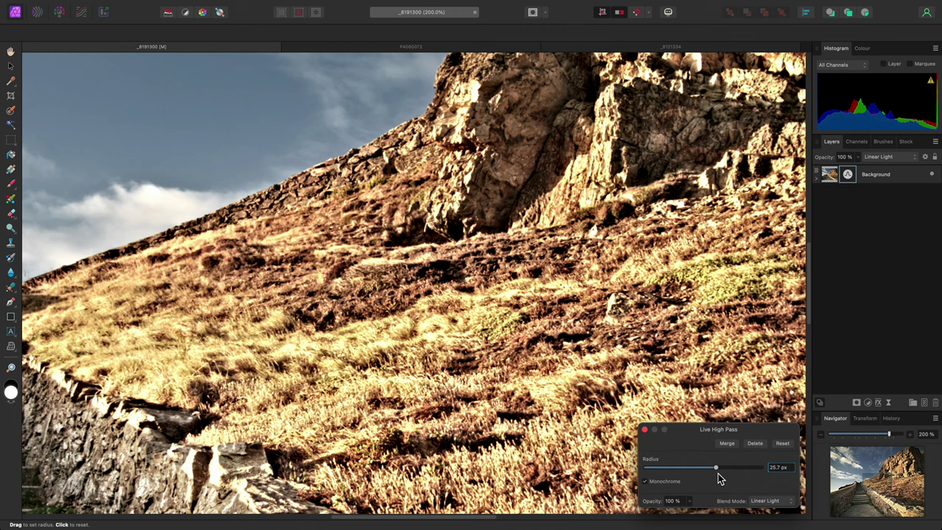
pyautogui.moveTo(720, 478); pyautogui.dragTo(737, 477)
pyautogui.keyDown('alt'); pyautogui.scroll(-3, 534, 362); pyautogui.keyUp('alt')
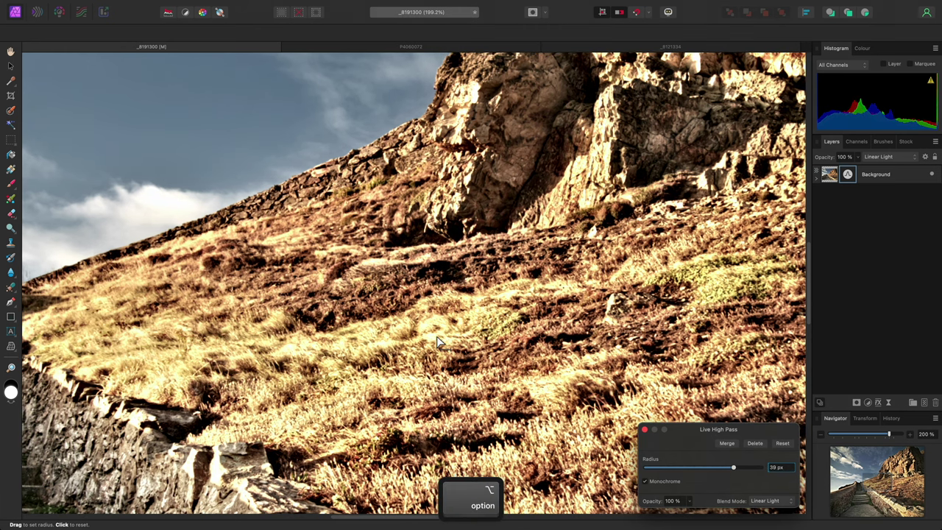
pyautogui.hscroll(-10, 475, 329)
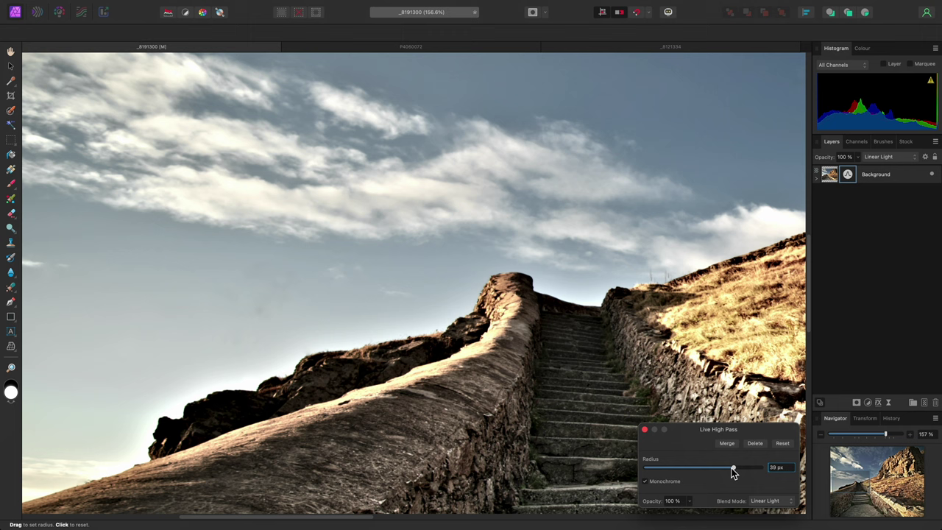
pyautogui.moveTo(732, 468)
pyautogui.mouseDown()
pyautogui.moveTo(669, 469)
pyautogui.moveTo(753, 470)
pyautogui.moveTo(688, 476)
pyautogui.moveTo(746, 475)
pyautogui.mouseUp()
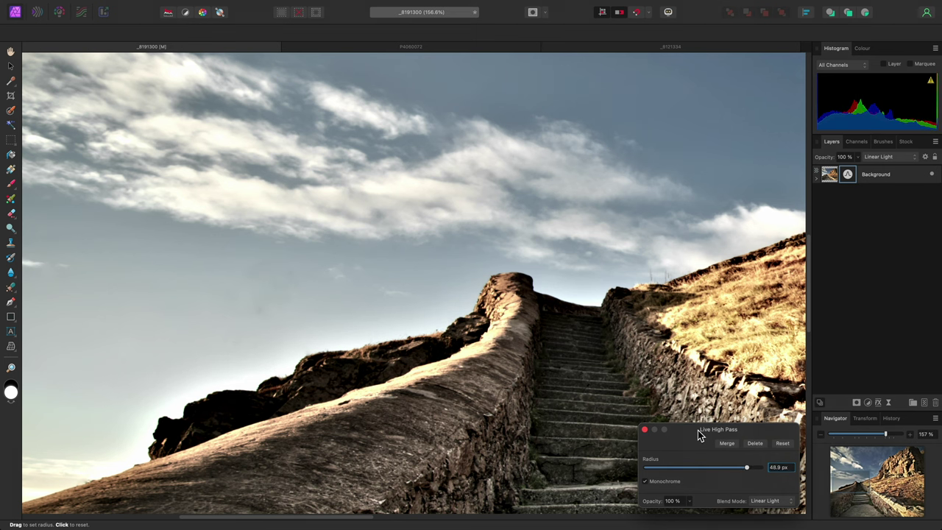
# Step: Set the blend mode to Hard Light, fit the photo to view, and close the settings
pyautogui.click(780, 504)
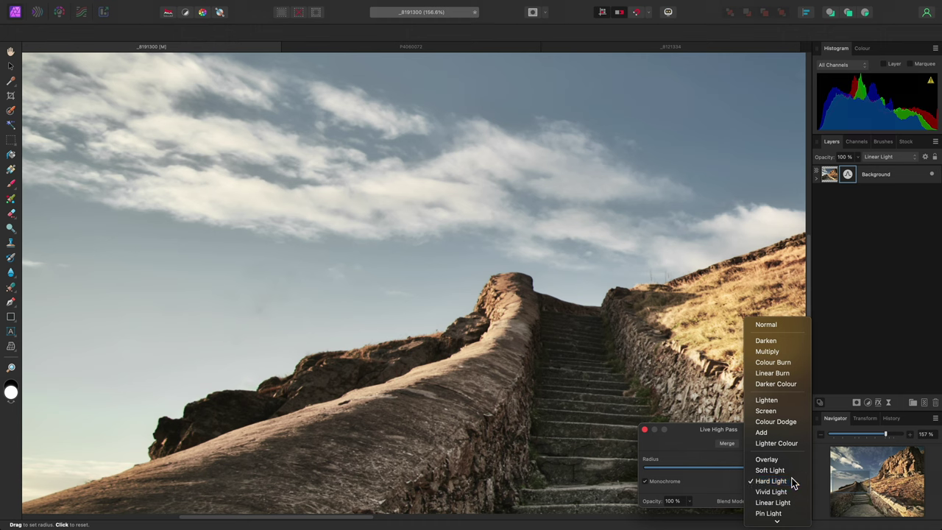
pyautogui.click(793, 482)
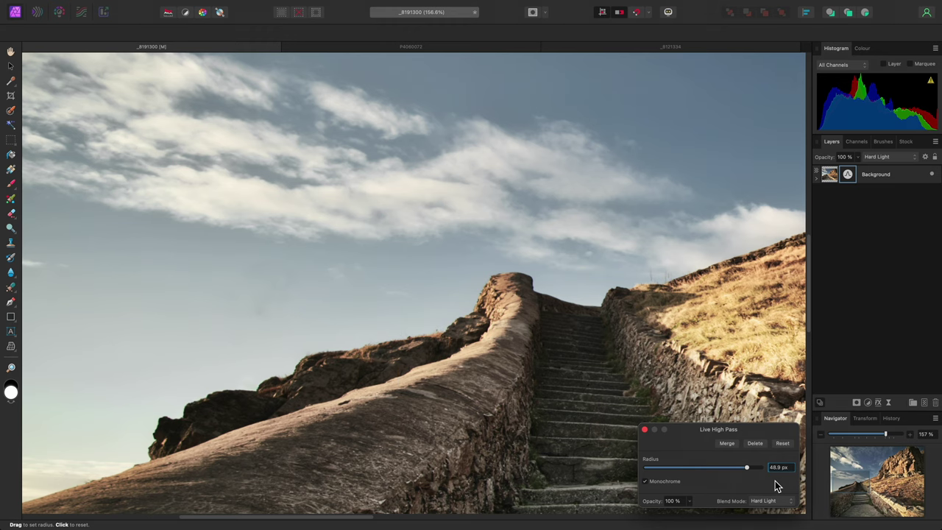
pyautogui.press('super+0')
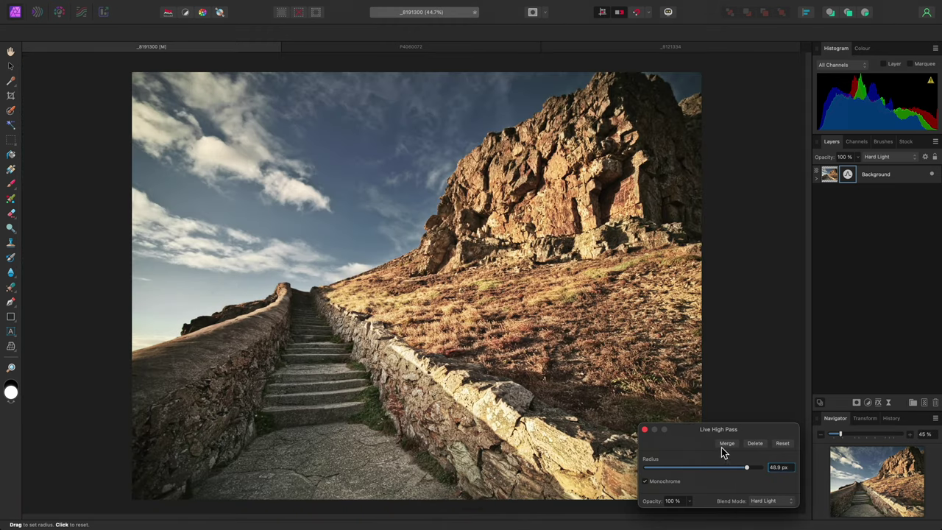
pyautogui.press('Escape')
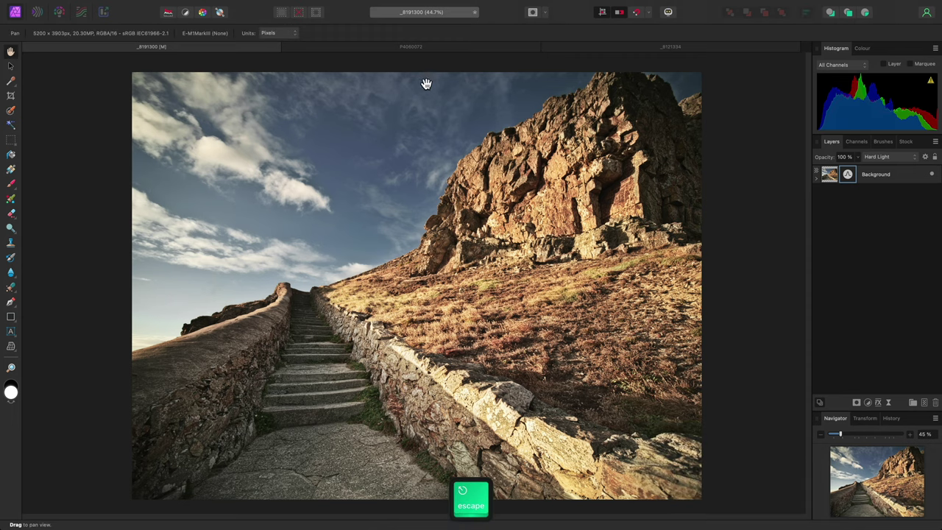
# Step: Switch to the brick-wall sign photo and add a Live High Pass layer
pyautogui.click(427, 49)
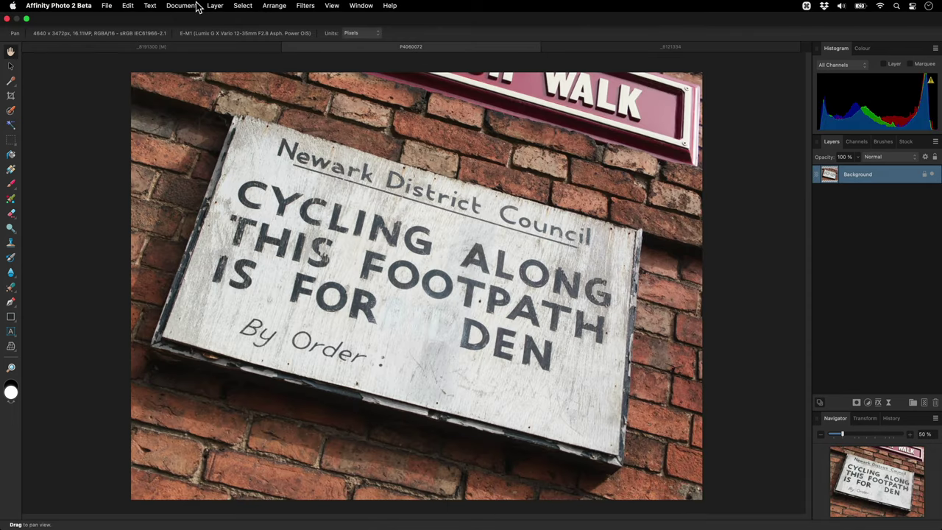
pyautogui.click(215, 5)
pyautogui.moveTo(270, 136)
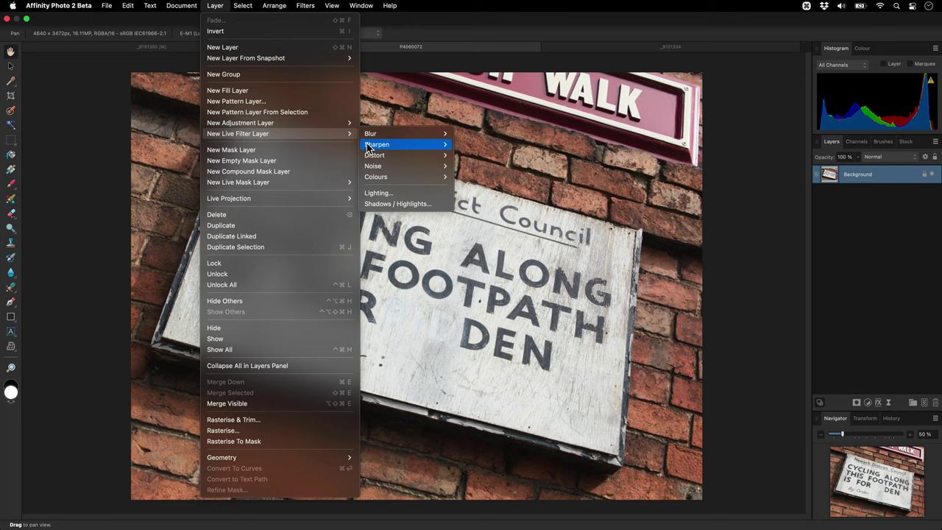
pyautogui.moveTo(383, 146)
pyautogui.click(478, 167)
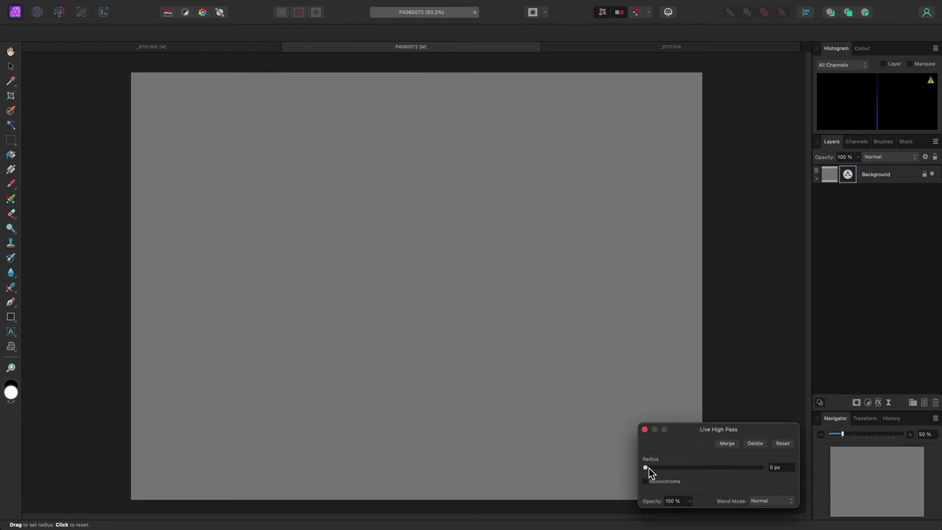
# Step: Set the High Pass to 100 px radius, Monochrome, and keep Hard Light after previewing Soft Light
pyautogui.moveTo(649, 471); pyautogui.dragTo(772, 474)
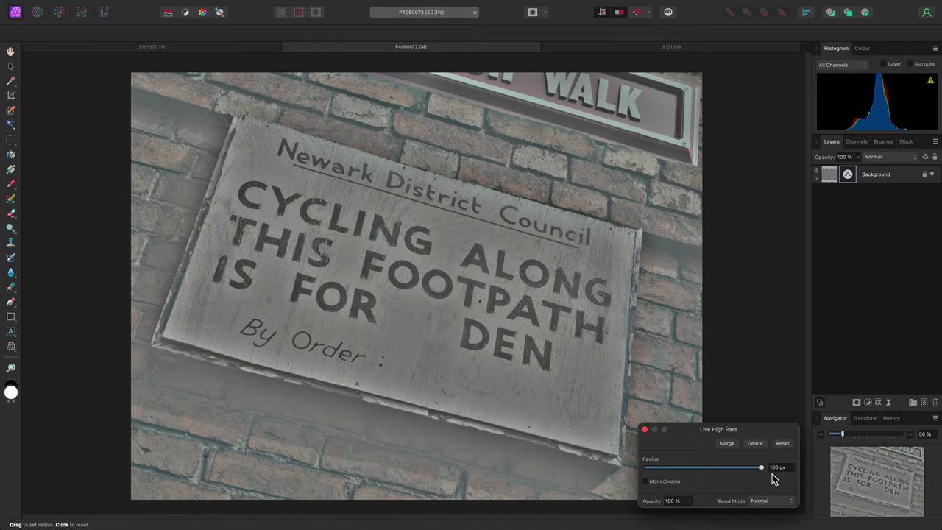
pyautogui.click(678, 486)
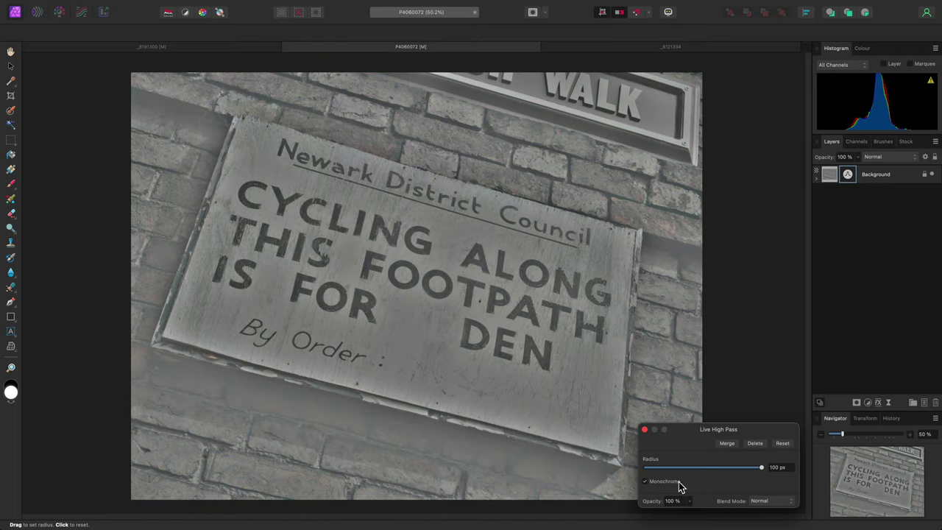
pyautogui.click(758, 500)
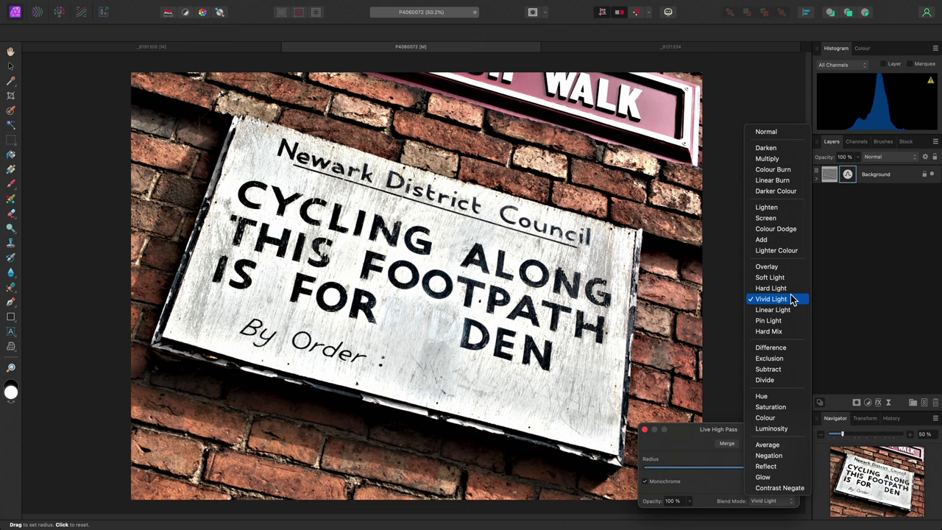
pyautogui.click(784, 289)
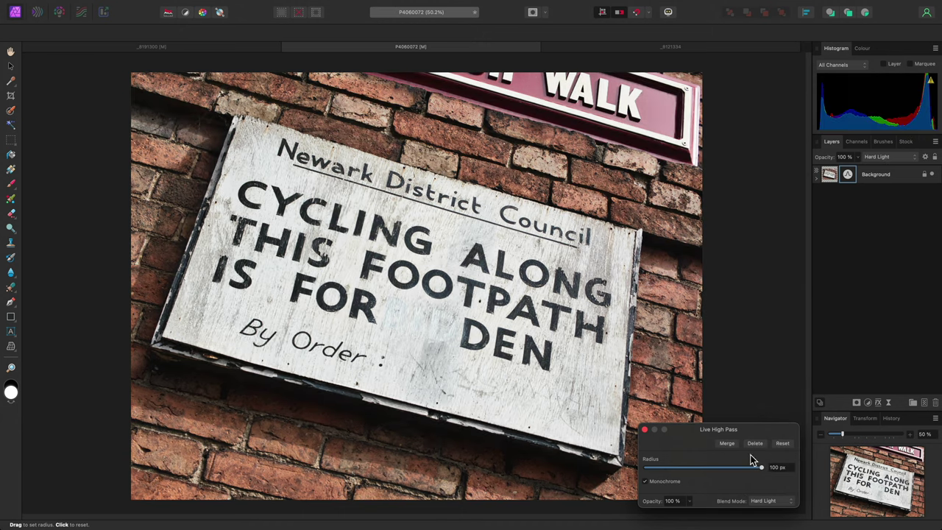
pyautogui.click(763, 500)
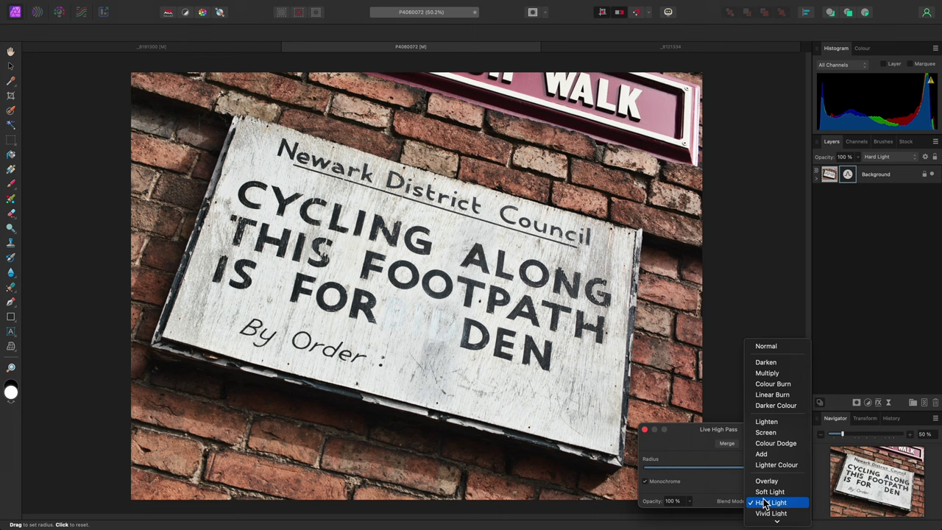
pyautogui.click(772, 492)
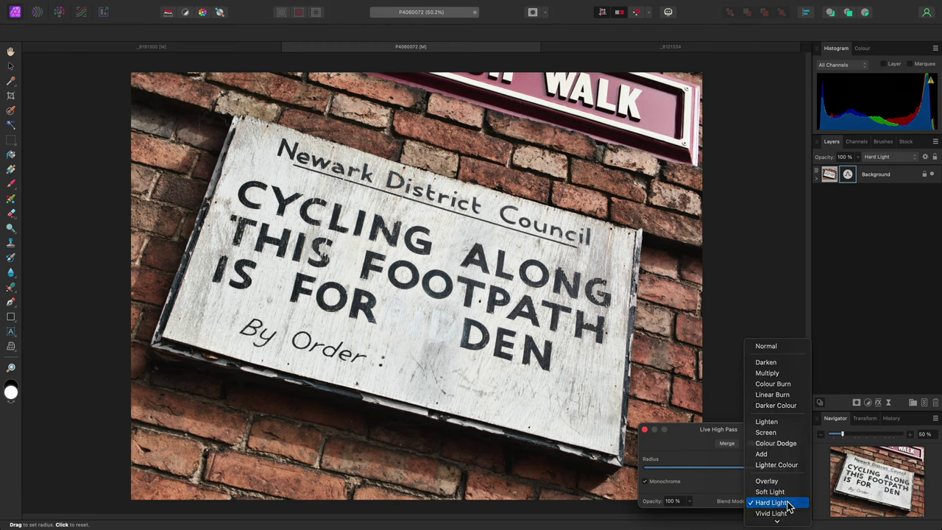
pyautogui.click(784, 501)
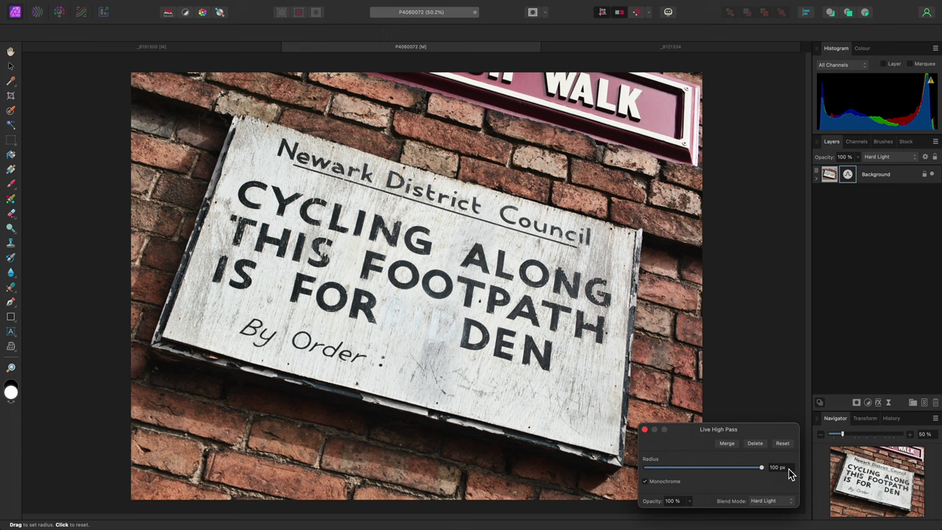
# Step: Enter 250 px in the sign photo's High Pass Radius field
pyautogui.click(780, 468)
pyautogui.write('250')
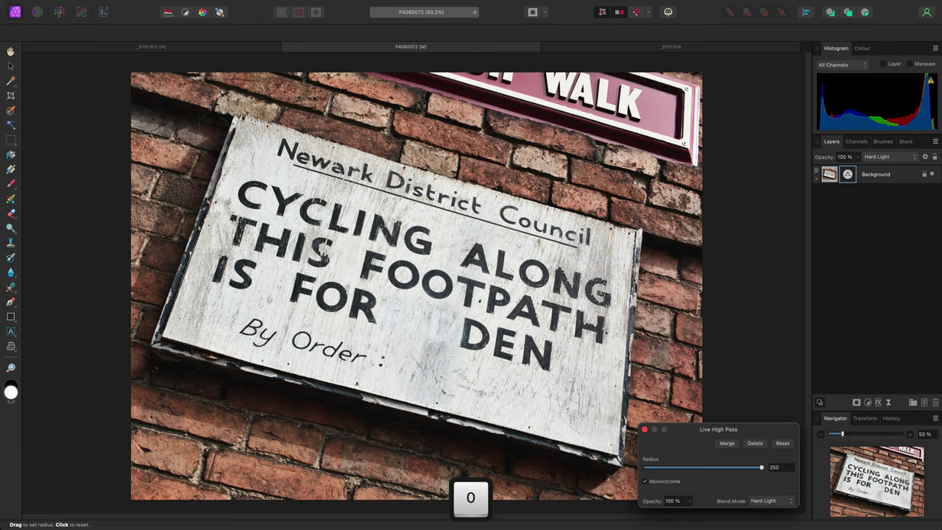
pyautogui.press('Return')
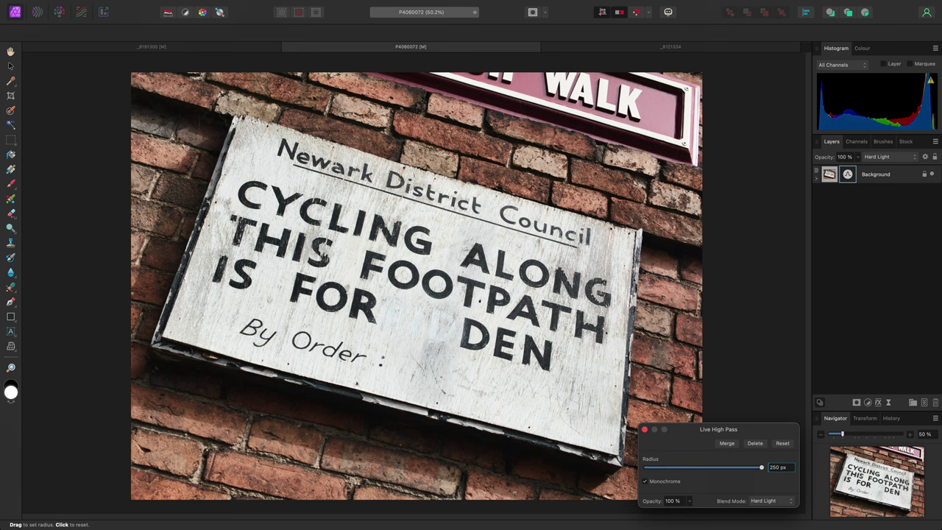
# Step: Move High Pass out of Background to its own layer, toggle it off and on, then open the fly photo
pyautogui.press('Escape')
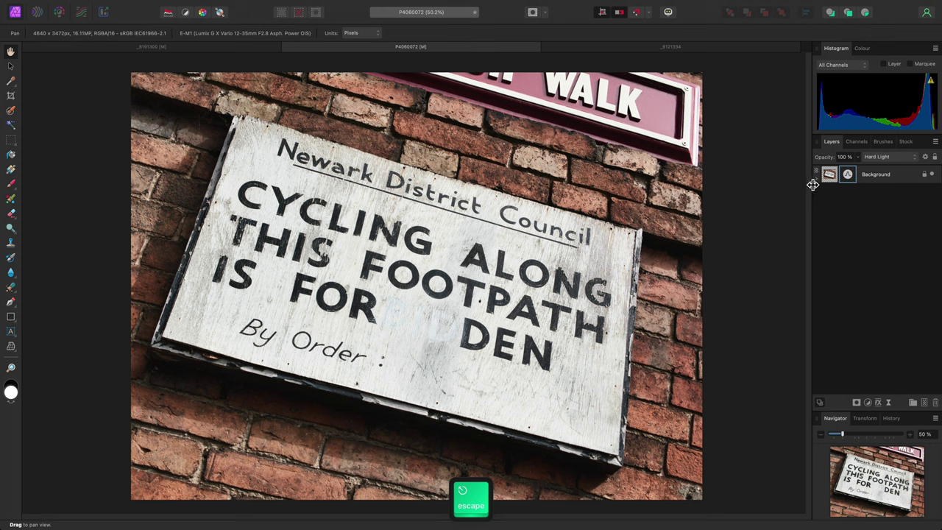
pyautogui.moveTo(813, 184); pyautogui.dragTo(818, 186)
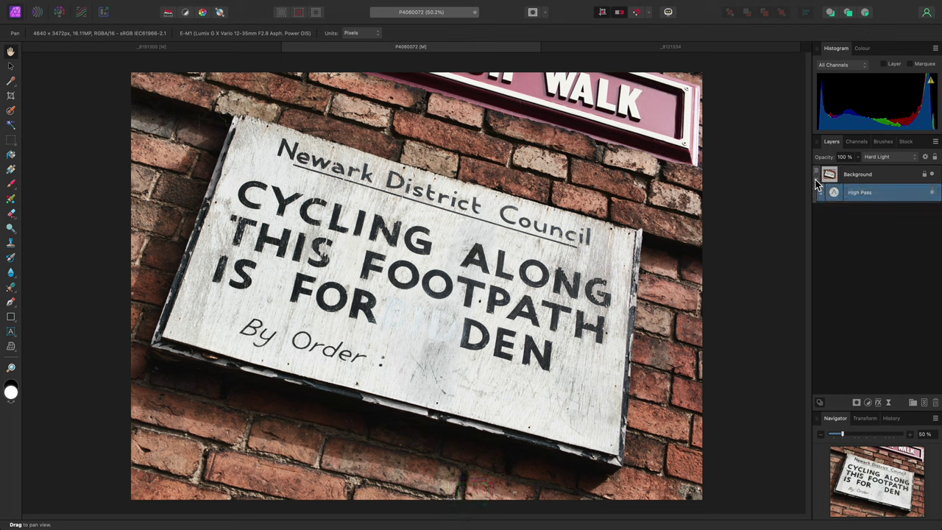
pyautogui.click(932, 193)
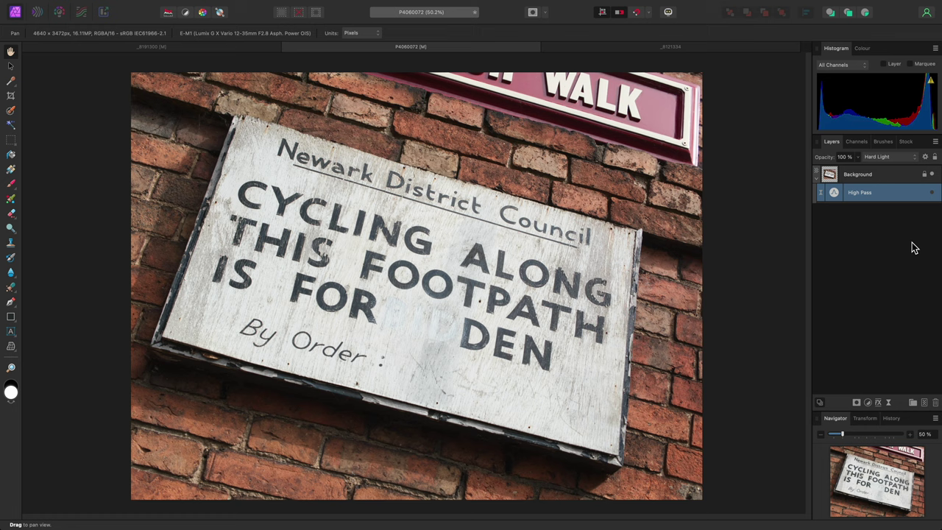
pyautogui.click(932, 193)
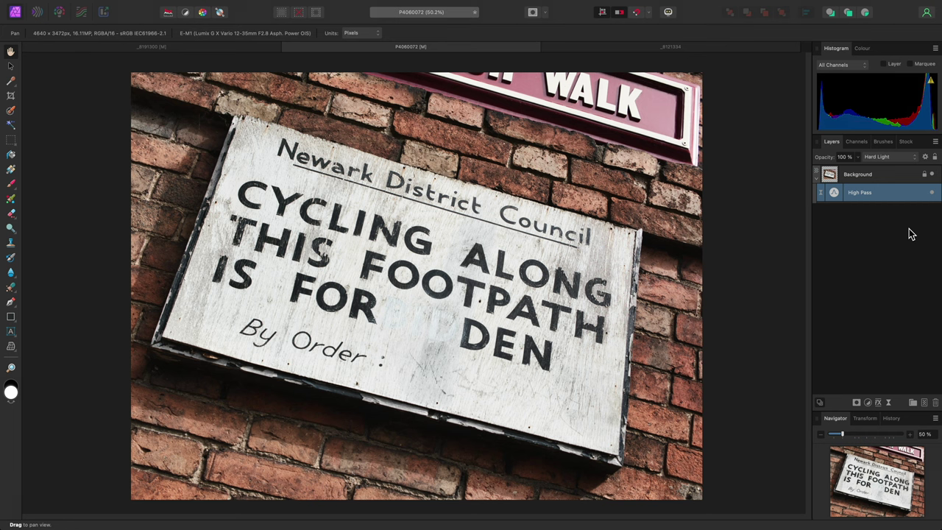
pyautogui.click(771, 47)
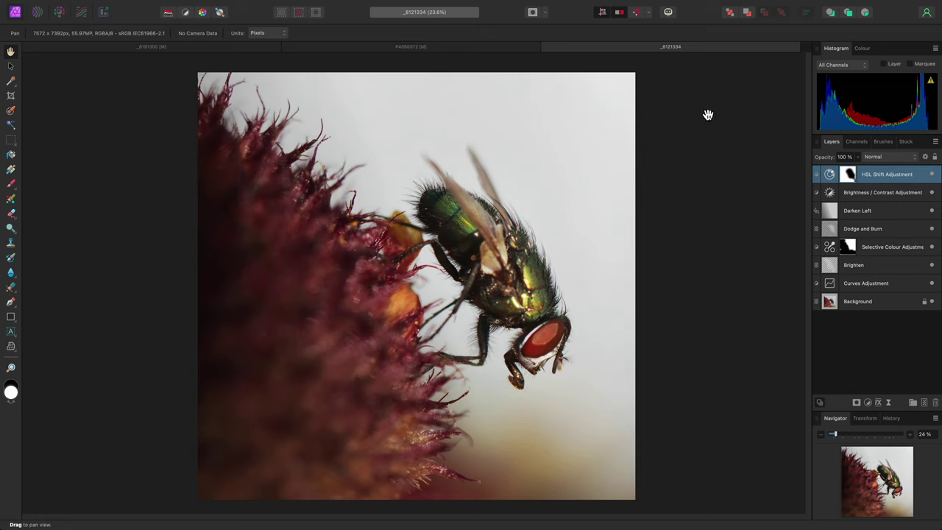
# Step: In Assistant preferences, set 'Adding filter layer to selection' to 'Add filter as new layer'
pyautogui.click(670, 16)
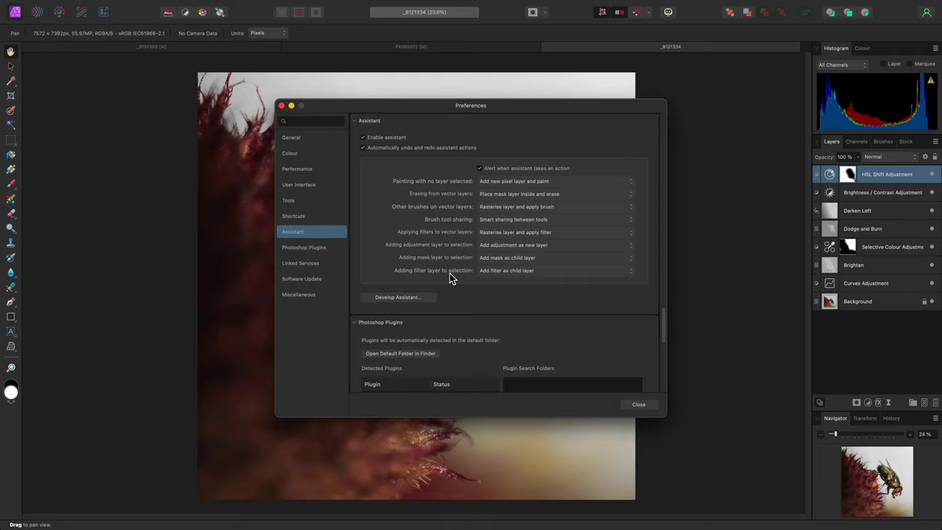
pyautogui.click(555, 273)
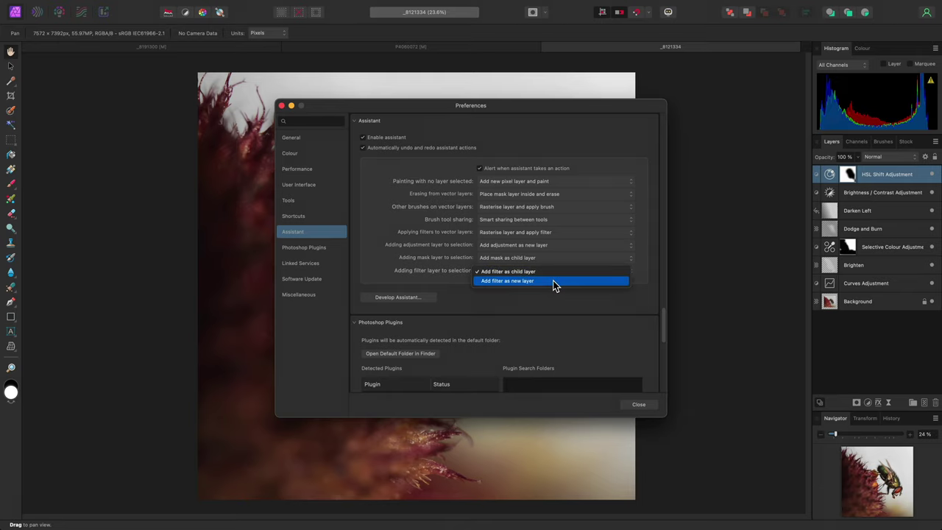
pyautogui.click(552, 280)
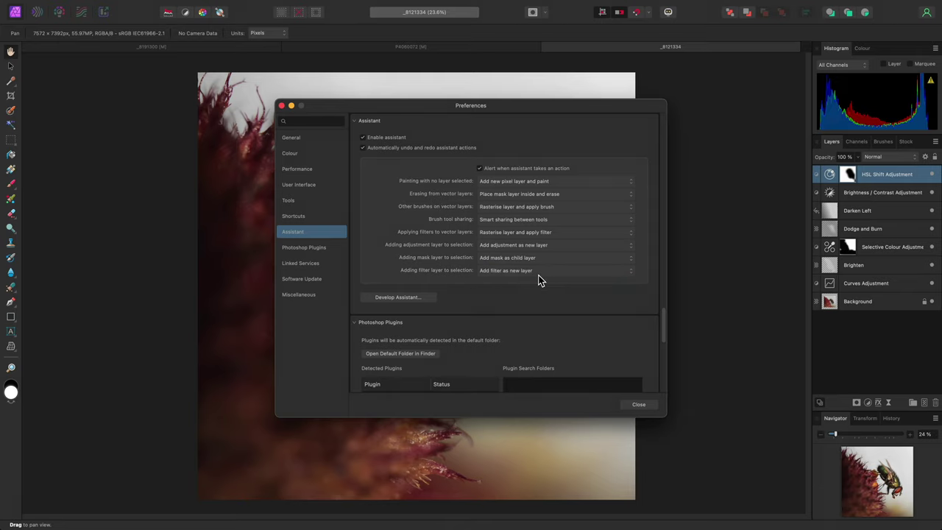
# Step: Close Preferences and add a Live High Pass layer to the fly photo
pyautogui.click(637, 407)
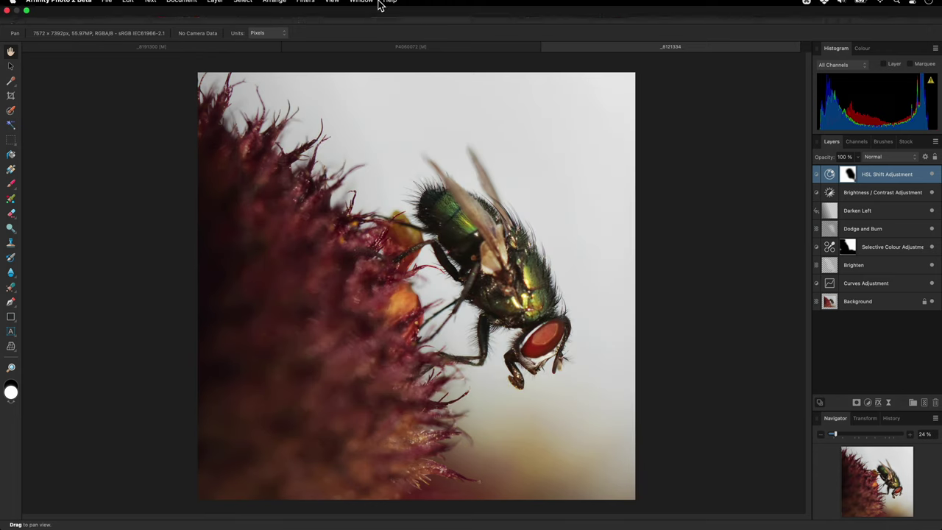
pyautogui.click(215, 6)
pyautogui.moveTo(294, 133)
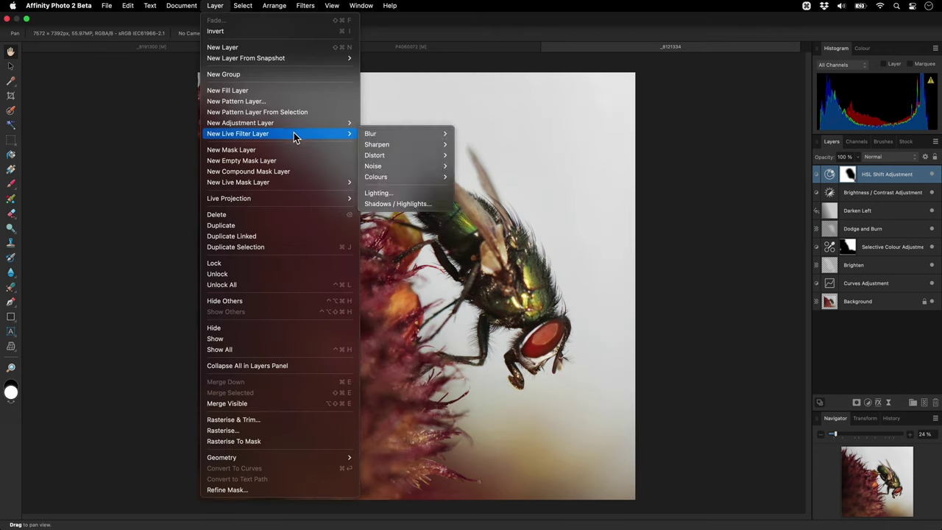
pyautogui.moveTo(381, 146)
pyautogui.click(491, 166)
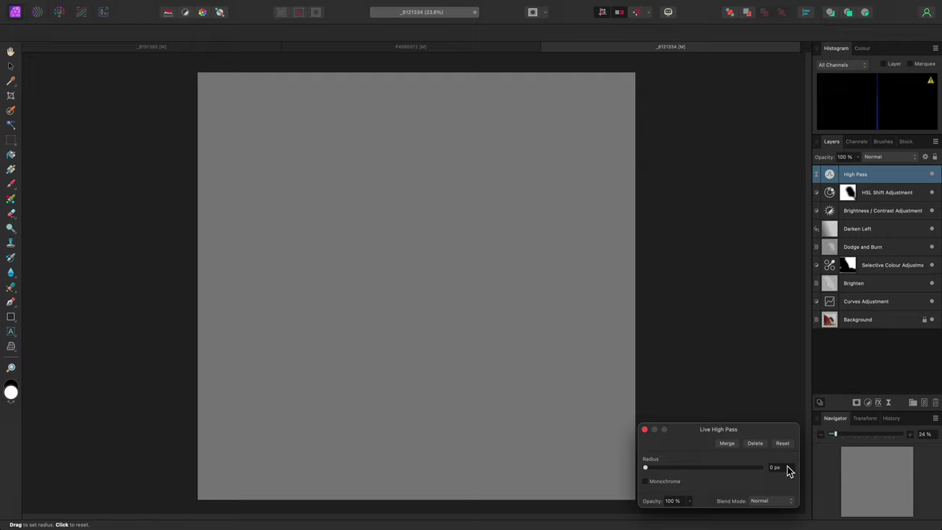
# Step: Set the High Pass radius to 4 px and make it Monochrome
pyautogui.click(785, 467)
pyautogui.write('4')
pyautogui.press('Return')
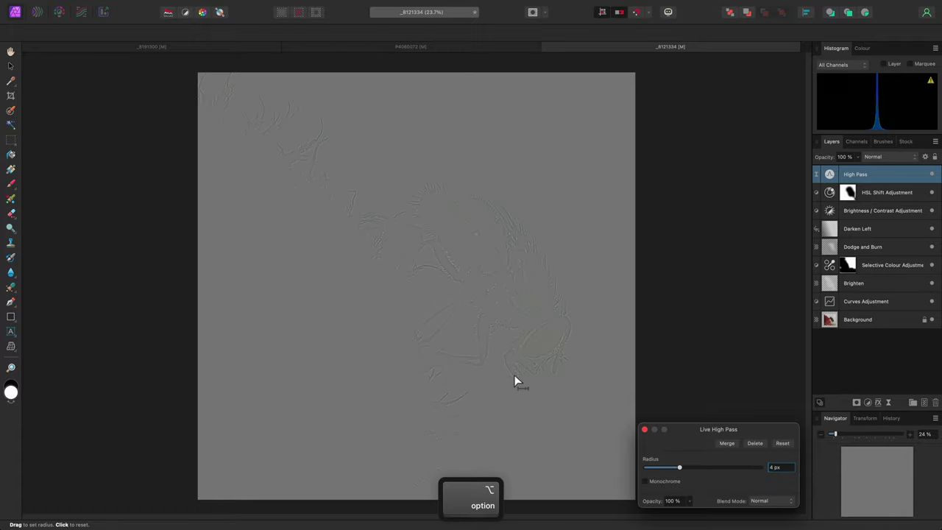
pyautogui.scroll(3, 513, 370)
pyautogui.scroll(3, 496, 343)
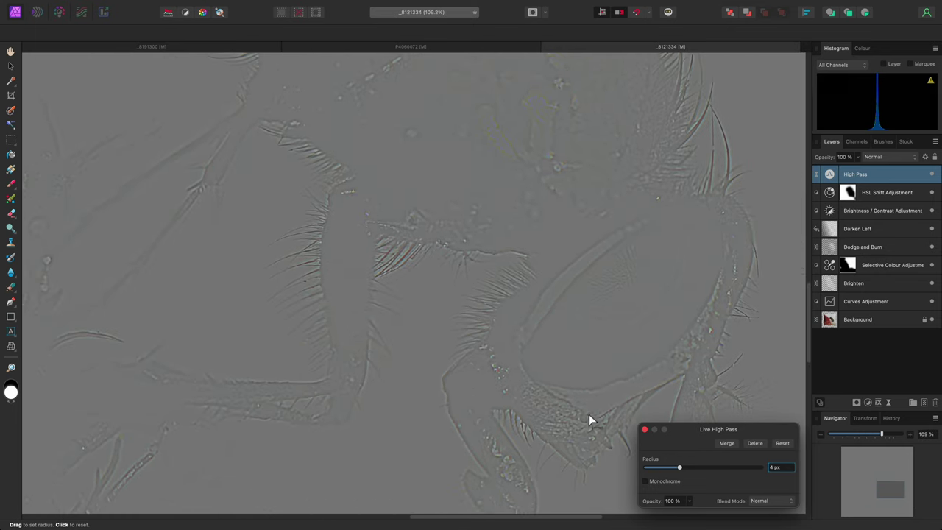
pyautogui.click(652, 481)
# Step: Blend the High Pass as Soft Light and duplicate it with a 6 px radius
pyautogui.click(766, 501)
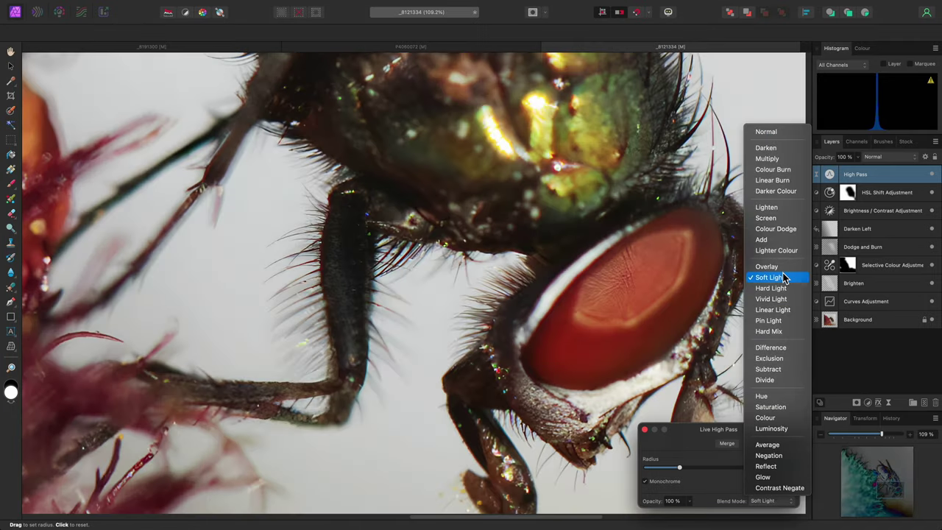
pyautogui.click(785, 278)
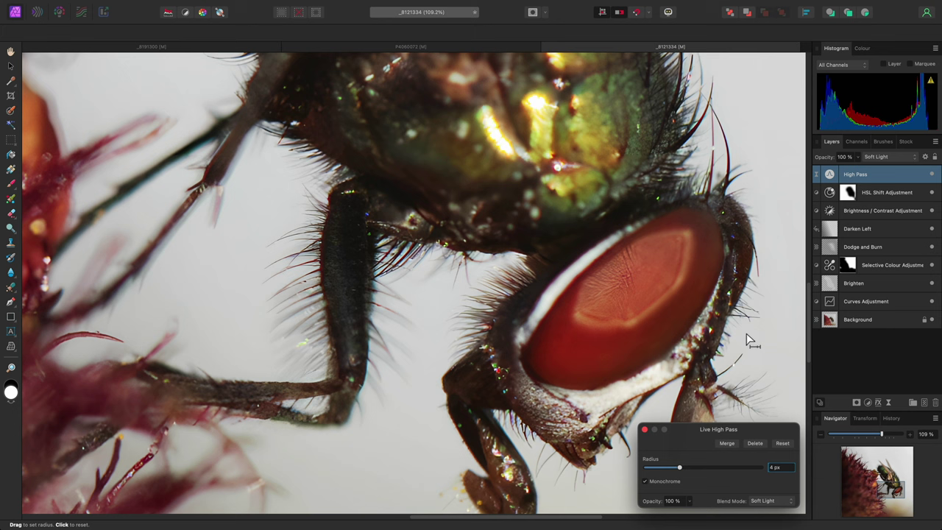
pyautogui.press('super+j')
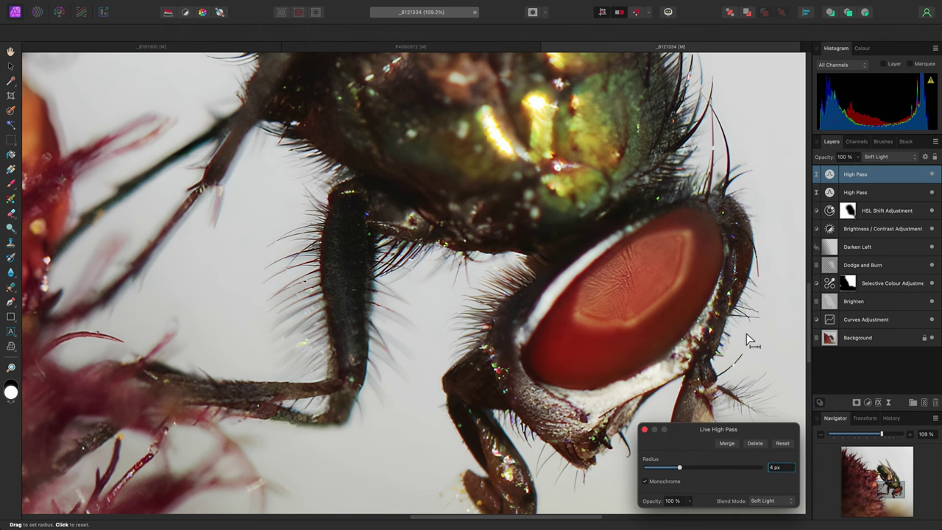
pyautogui.click(785, 467)
pyautogui.write('6')
pyautogui.press('Return')
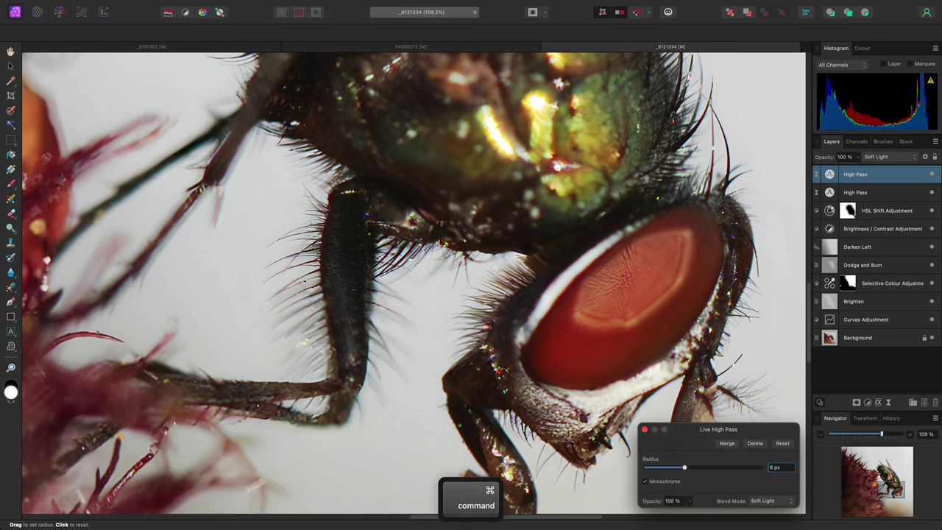
# Step: Add two more High Pass duplicates with radii of 8 px and 10 px
pyautogui.press('super+j')
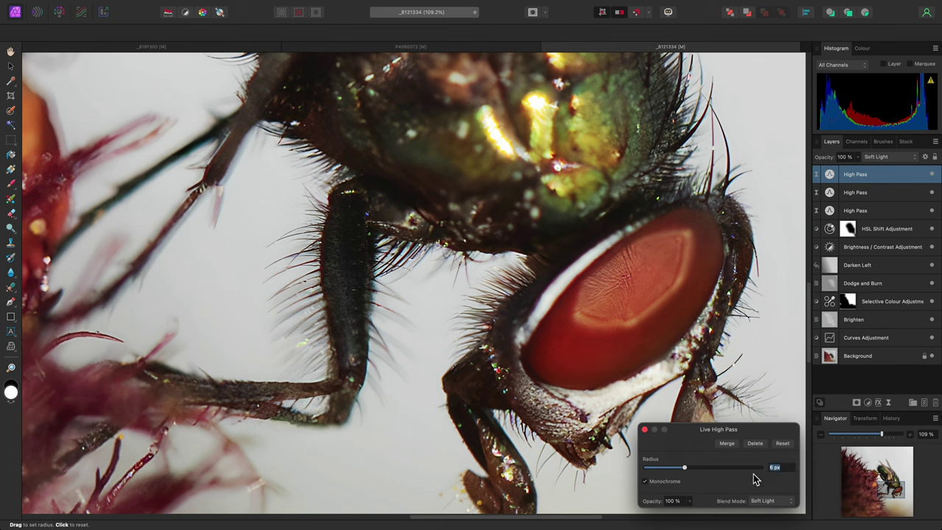
pyautogui.write('8')
pyautogui.press('Return')
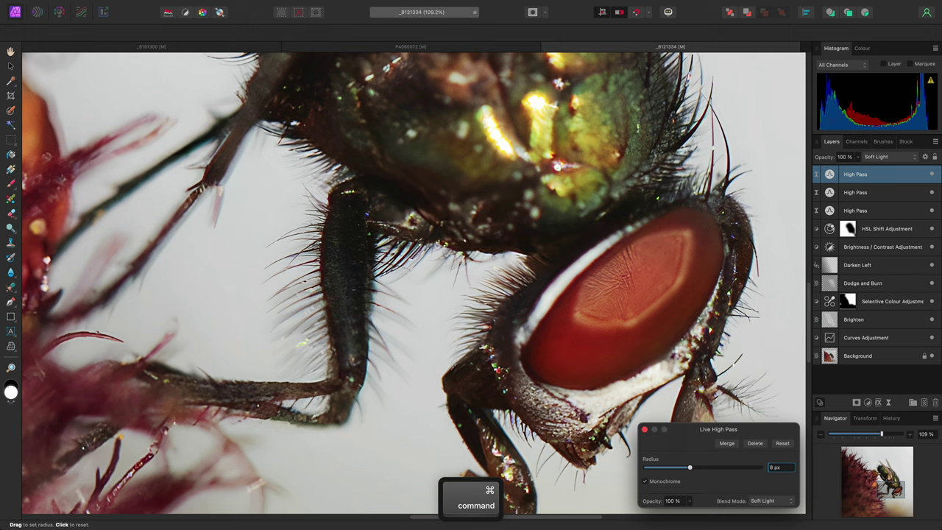
pyautogui.press('super+j')
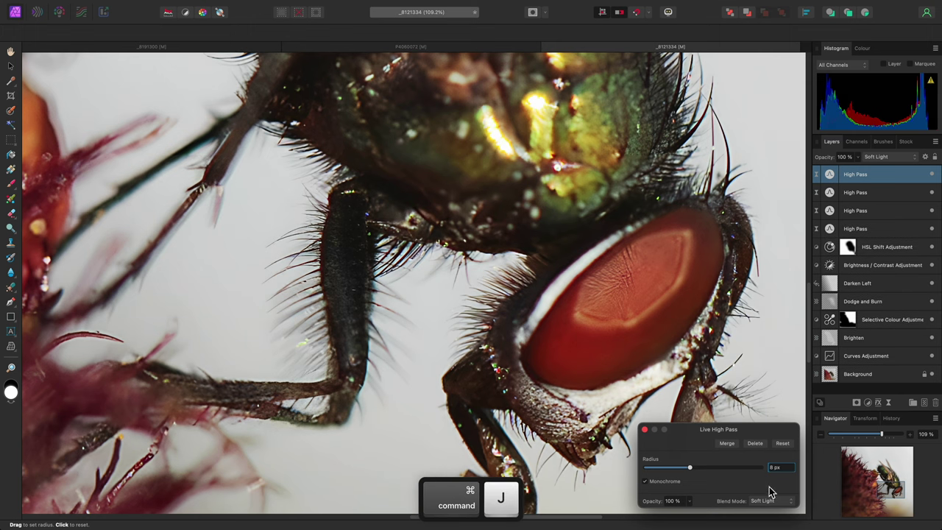
pyautogui.write('10')
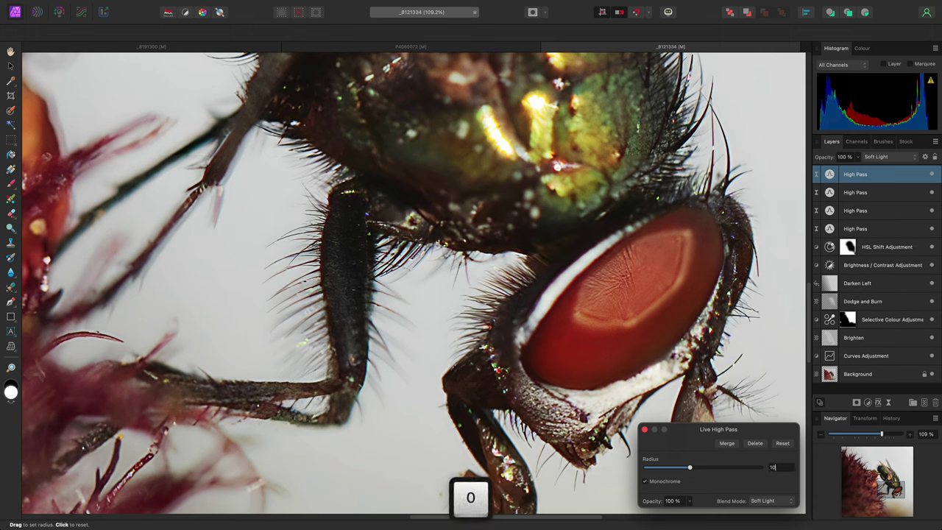
pyautogui.press('Return')
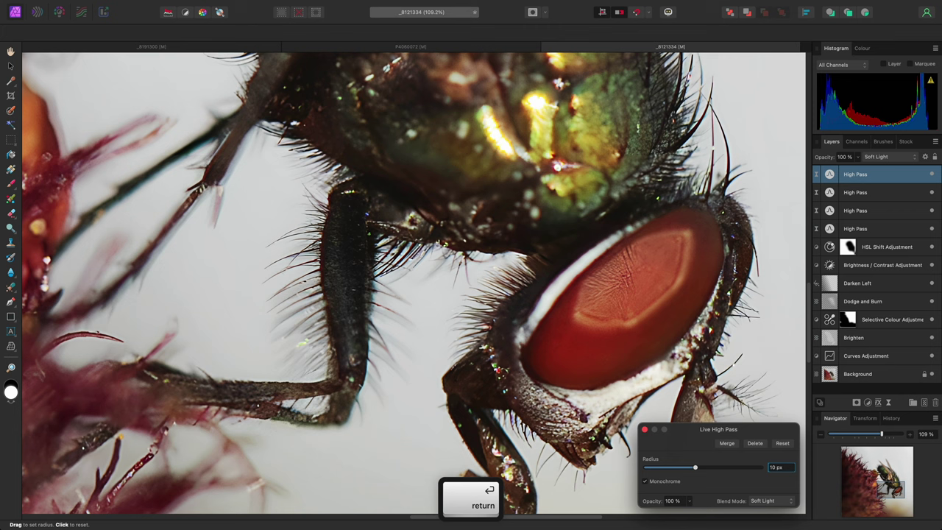
pyautogui.press('shift')
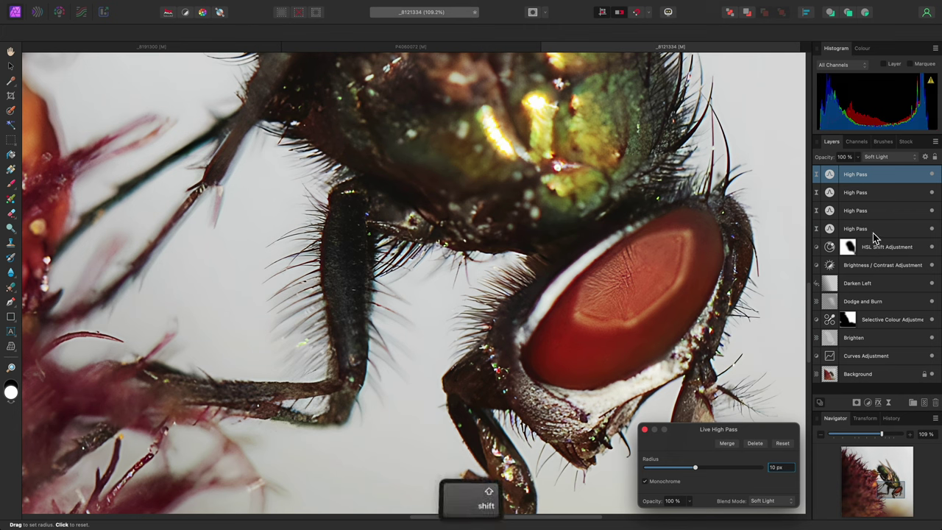
# Step: Select the four High Pass layers and toggle them off and on to compare the fly's thorax
pyautogui.keyDown('shift'); pyautogui.click(874, 234); pyautogui.keyUp('shift')
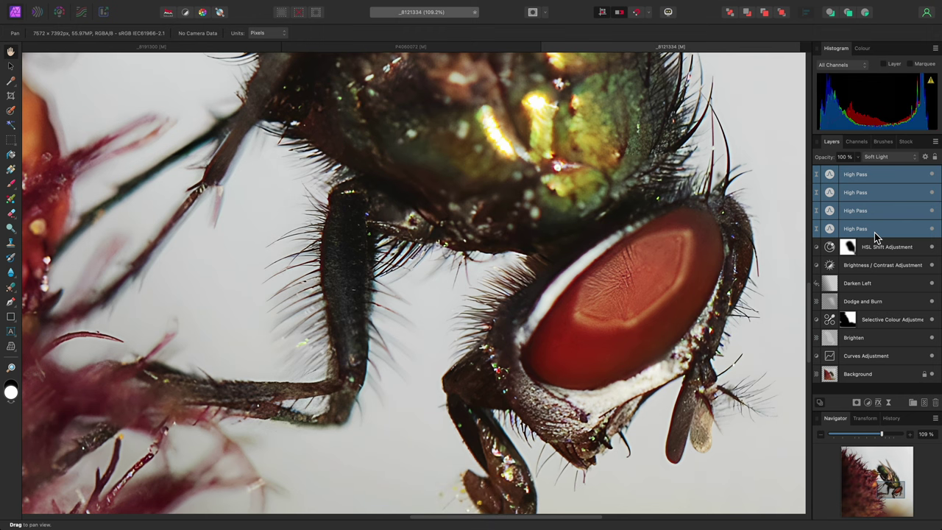
pyautogui.click(931, 229)
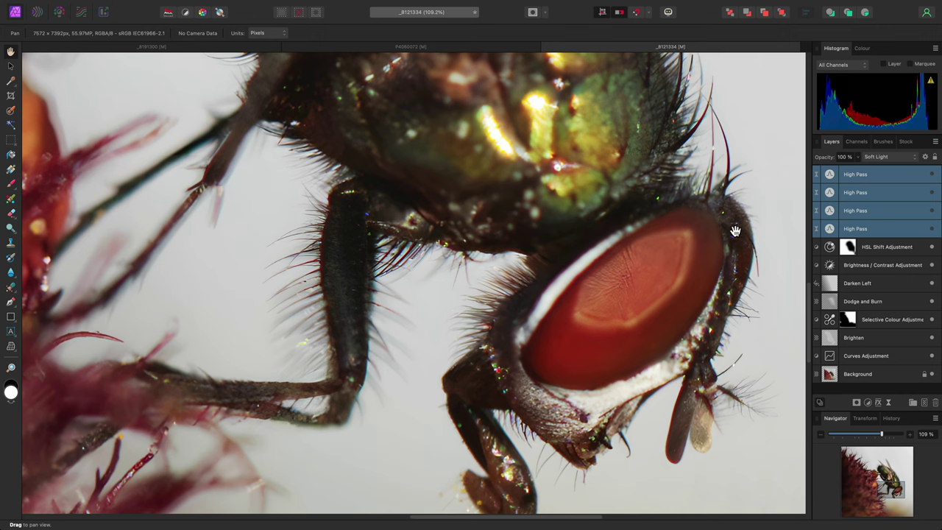
pyautogui.moveTo(736, 232); pyautogui.dragTo(507, 133)
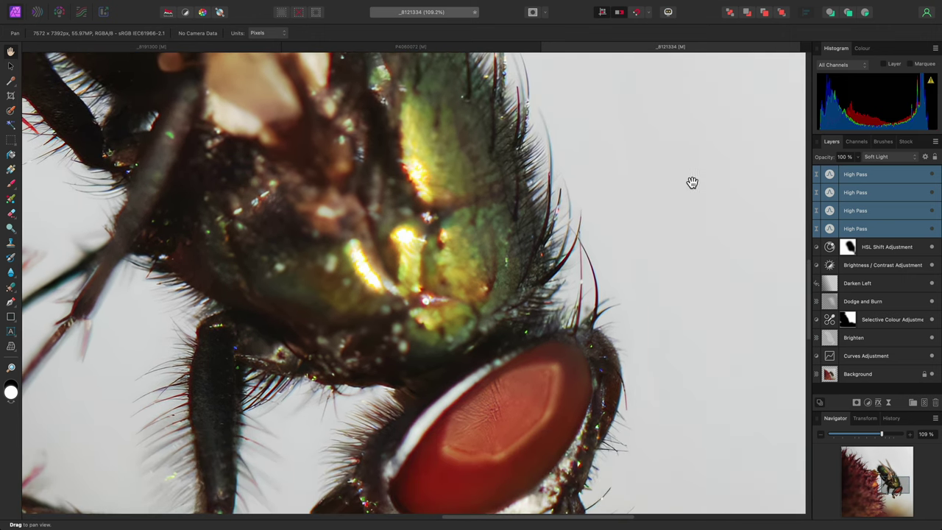
pyautogui.click(933, 234)
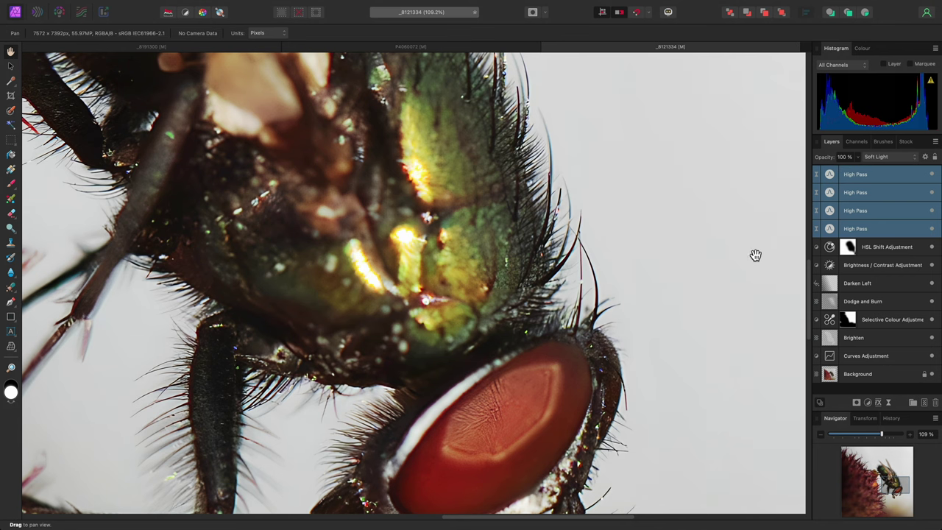
# Step: Fit the whole sharpened fly photo in the view
pyautogui.scroll(-10, 755, 255)
pyautogui.hscroll(-5, 661, 298)
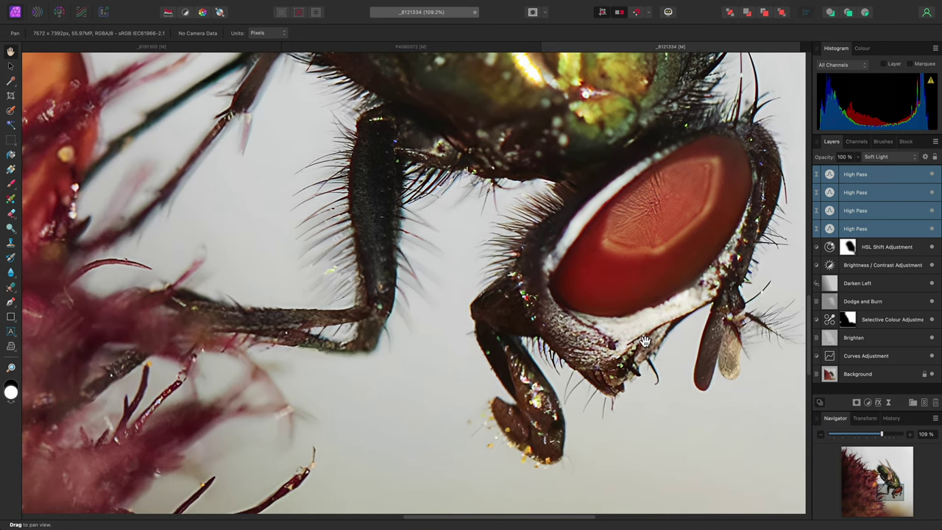
pyautogui.scroll(-5, 617, 284)
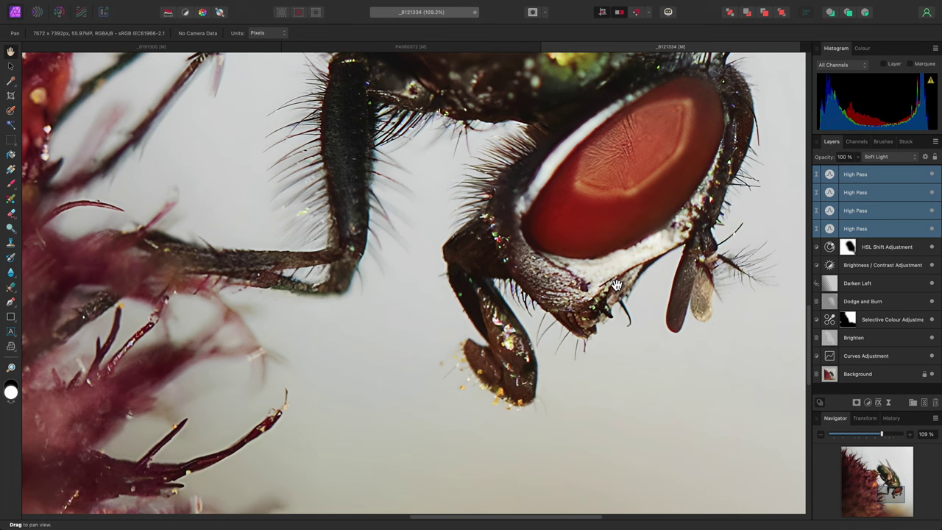
pyautogui.press('super+0')
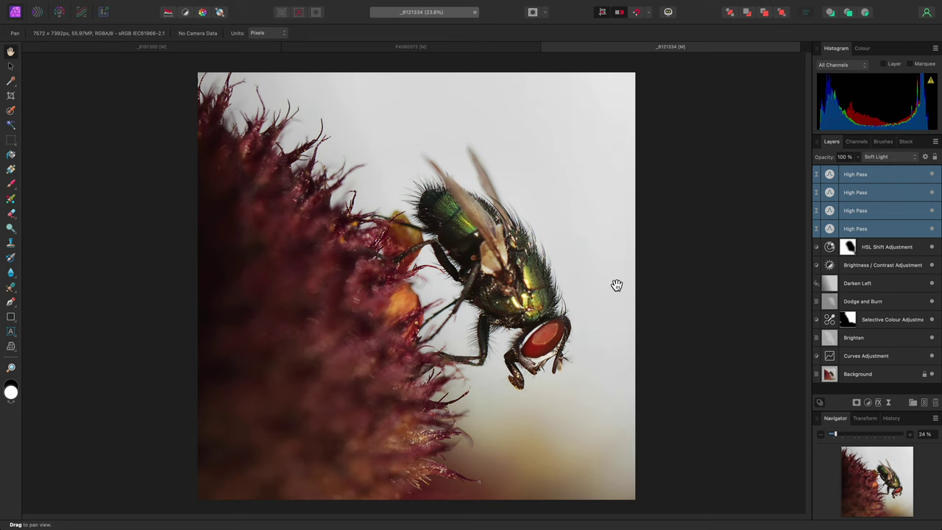
pyautogui.moveTo(412, 3)
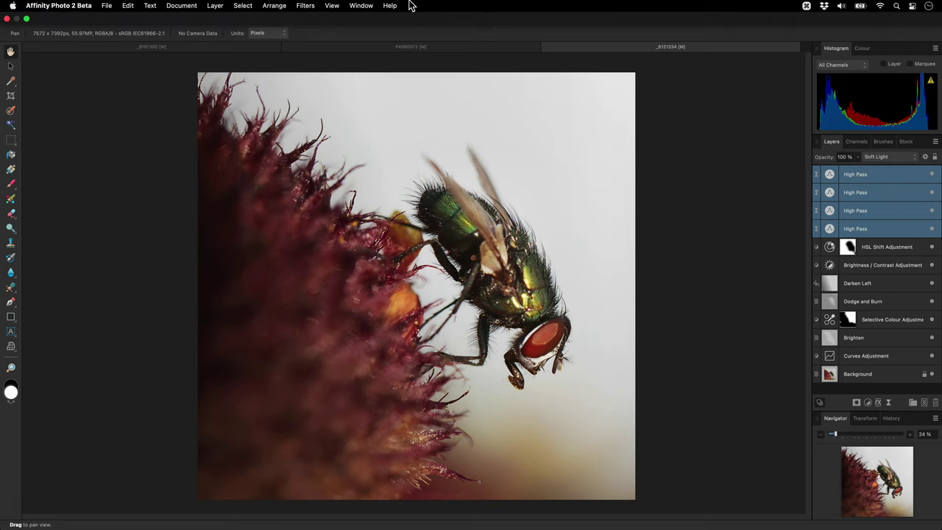
pyautogui.click(365, 6)
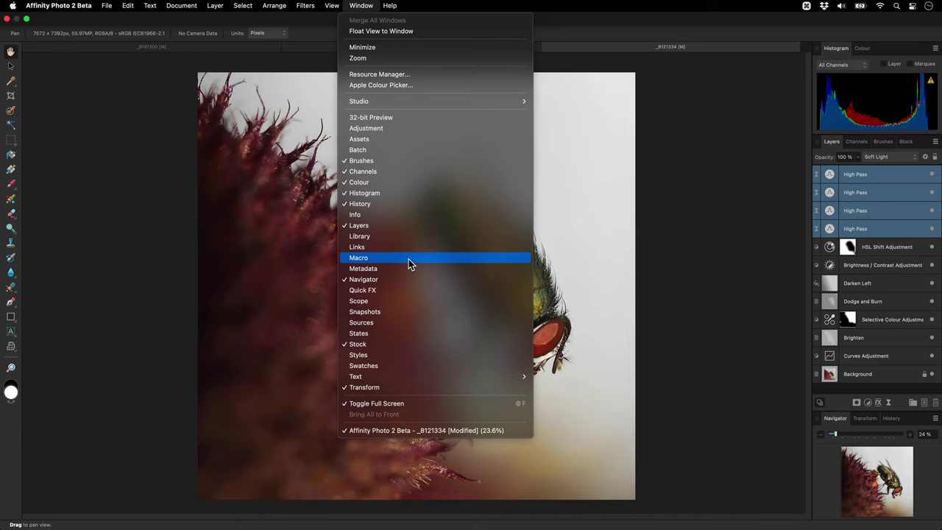
pyautogui.click(686, 305)
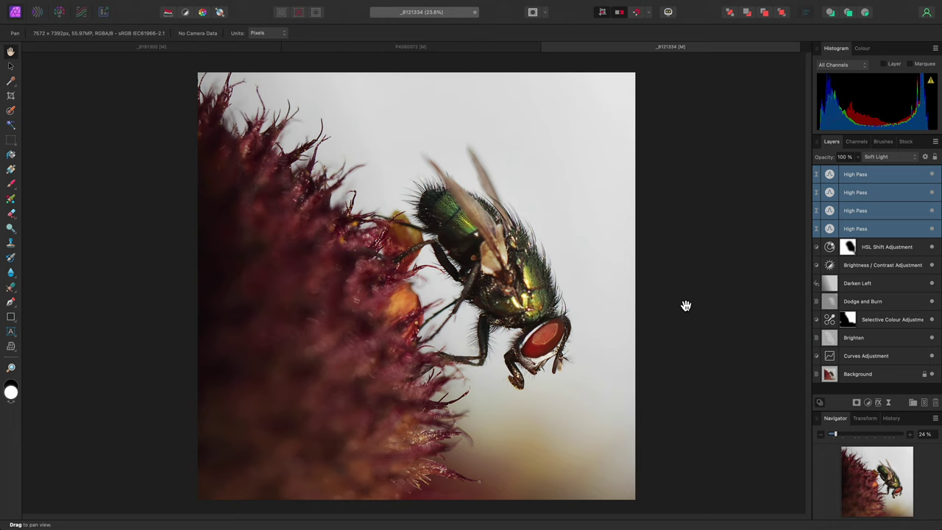